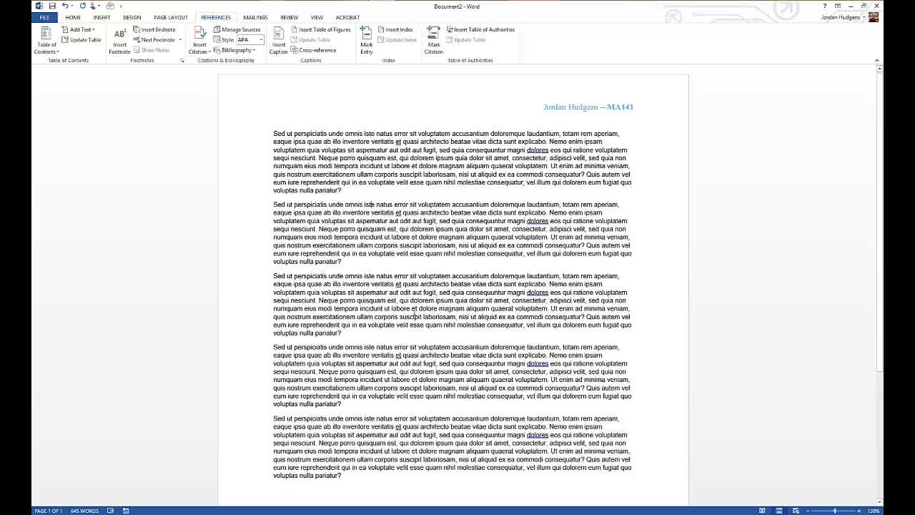
Step: Add blank lines after the last body paragraph until the insertion point reaches the start of a new second page
{"action": "scroll", "coordinate": [411, 306], "scroll_direction": "down", "scroll_amount": 5}
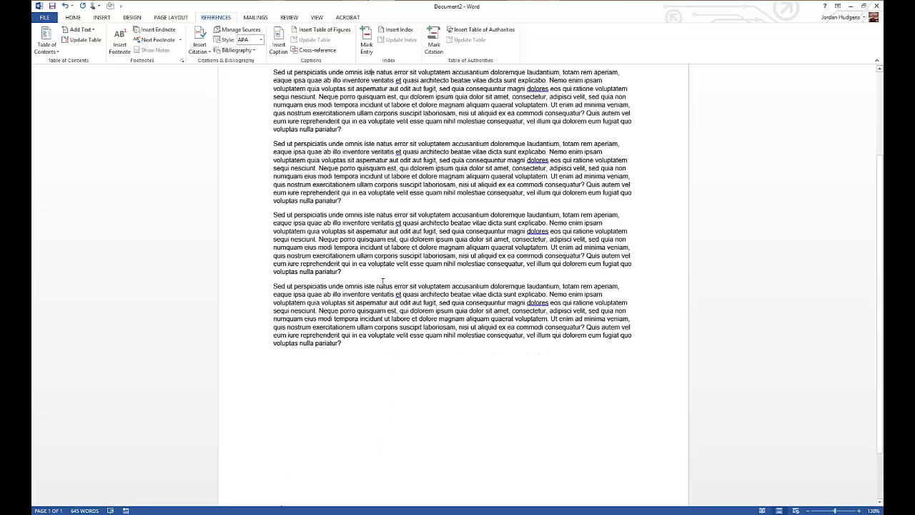
{"action": "left_click", "coordinate": [351, 288]}
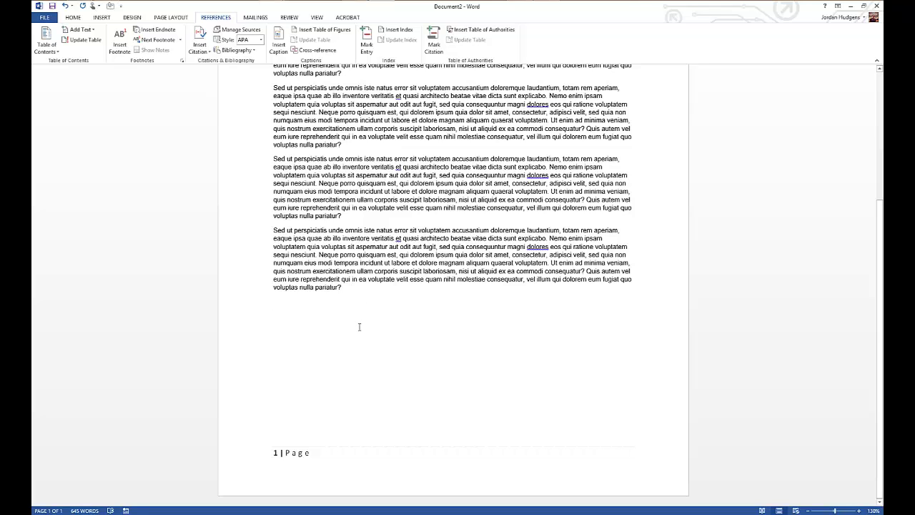
{"action": "key", "text": "Return"}
{"action": "key", "text": "Return"}
{"action": "key", "text": "Return"}
{"action": "key", "text": "Return"}
{"action": "key", "text": "Return"}
{"action": "key", "text": "Return"}
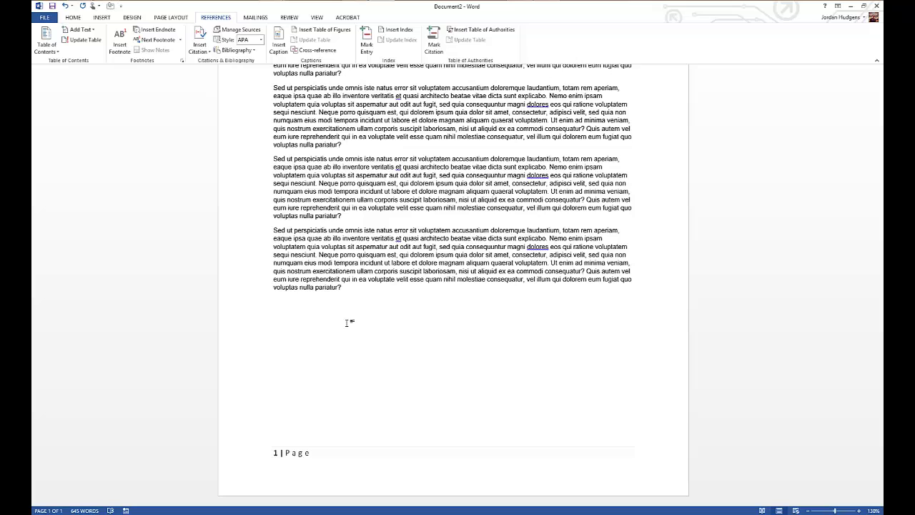
{"action": "key", "text": "Return"}
{"action": "scroll", "coordinate": [346, 323], "scroll_direction": "down", "scroll_amount": 5}
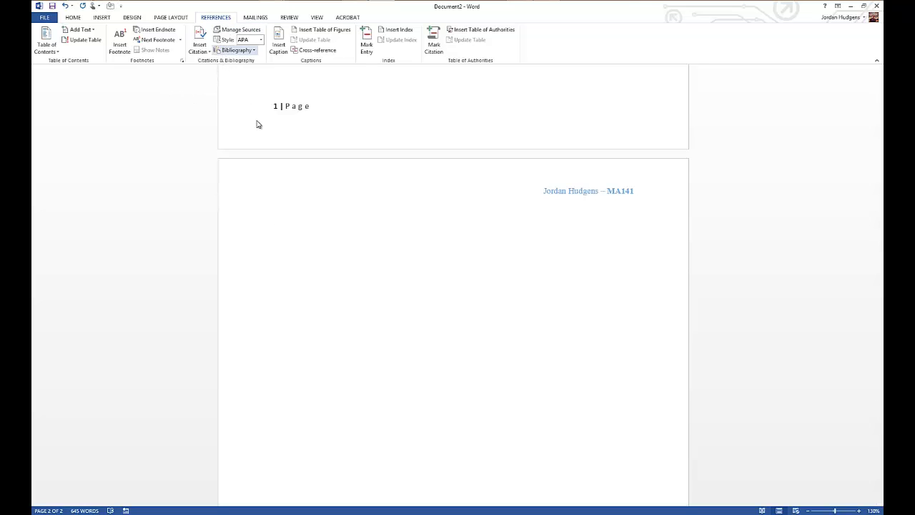
{"action": "scroll", "coordinate": [198, 192], "scroll_direction": "down", "scroll_amount": 3}
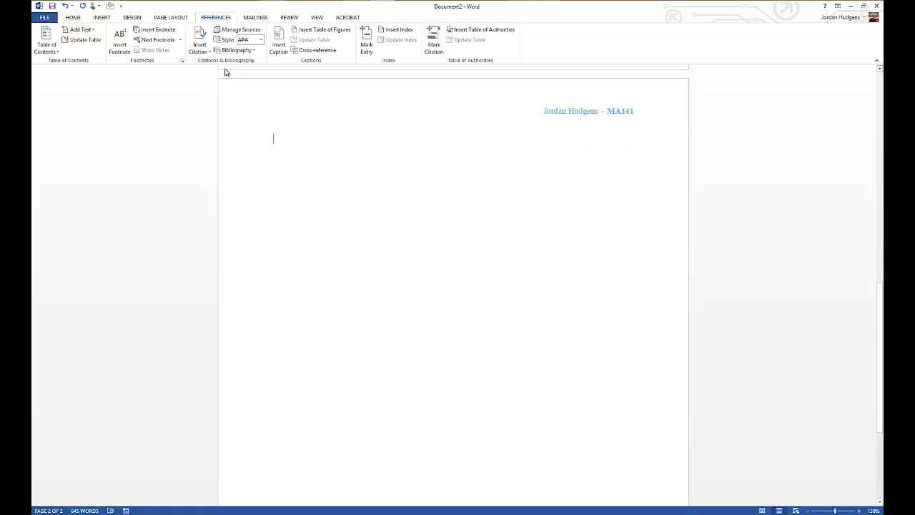
Step: Open the source manager to work with the document's citation sources
{"action": "left_click", "coordinate": [242, 29]}
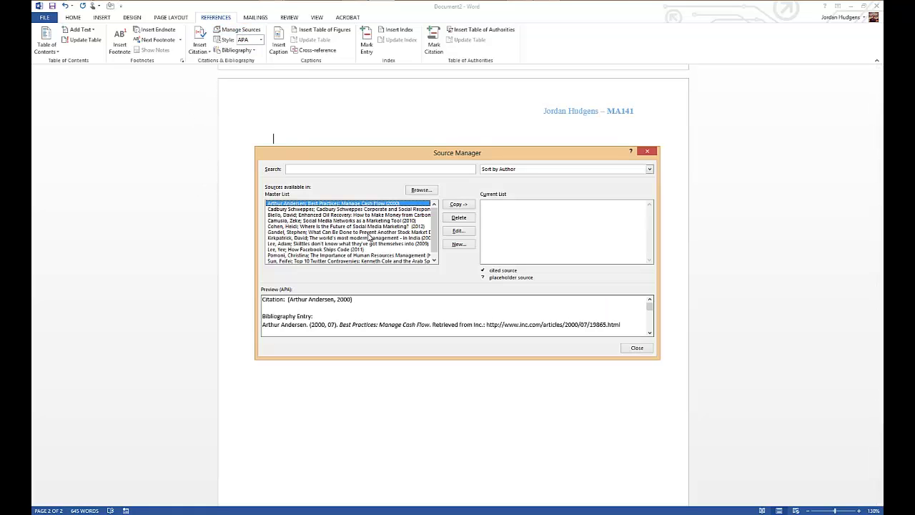
{"action": "mouse_move", "coordinate": [433, 226]}
{"action": "left_mouse_down"}
{"action": "mouse_move", "coordinate": [438, 241]}
{"action": "mouse_move", "coordinate": [432, 213]}
{"action": "left_mouse_up"}
{"action": "left_click", "coordinate": [461, 245]}
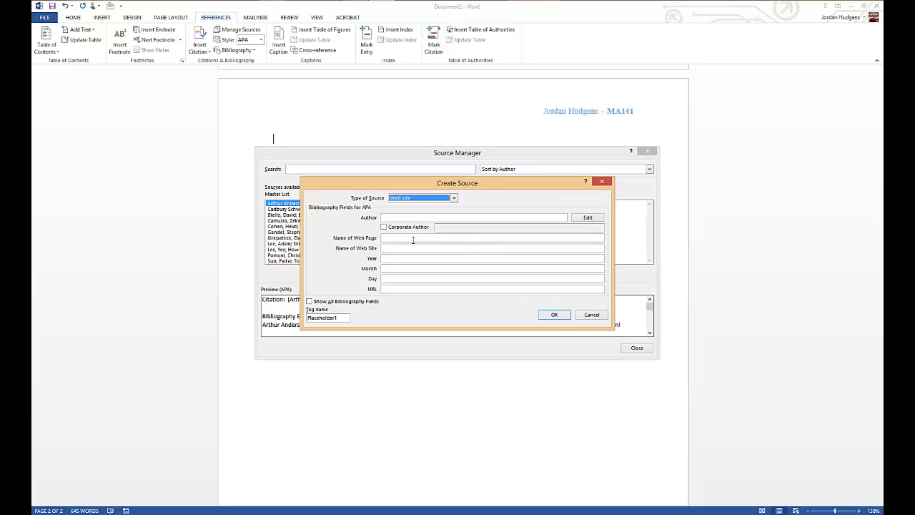
{"action": "left_click", "coordinate": [453, 198]}
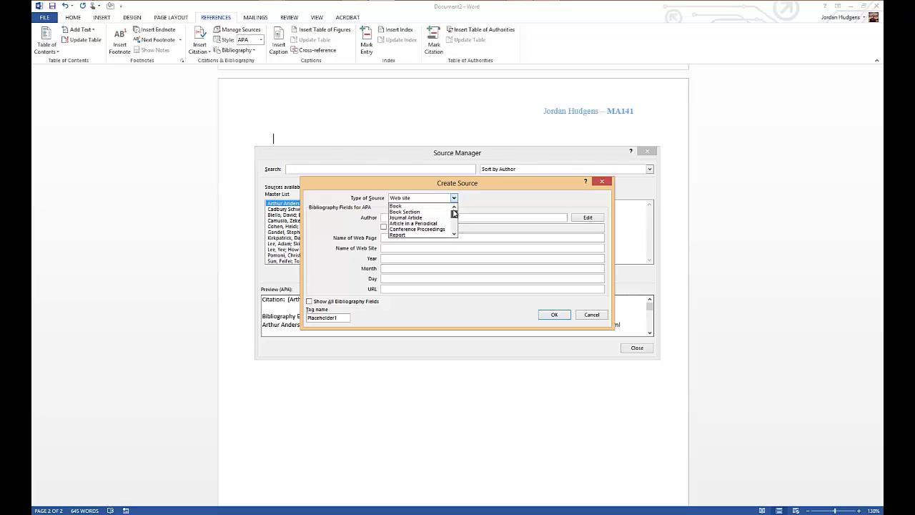
{"action": "scroll", "coordinate": [453, 213], "scroll_direction": "up", "scroll_amount": 1}
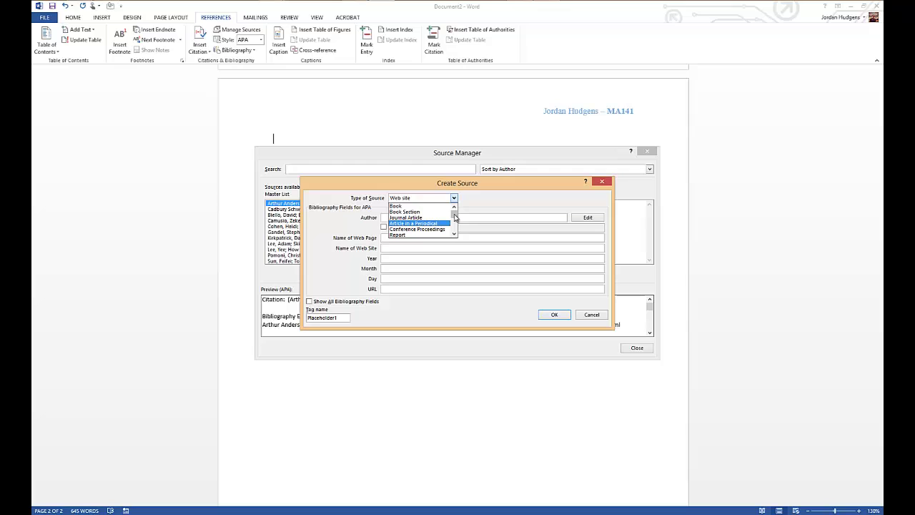
{"action": "scroll", "coordinate": [454, 229], "scroll_direction": "down", "scroll_amount": 4}
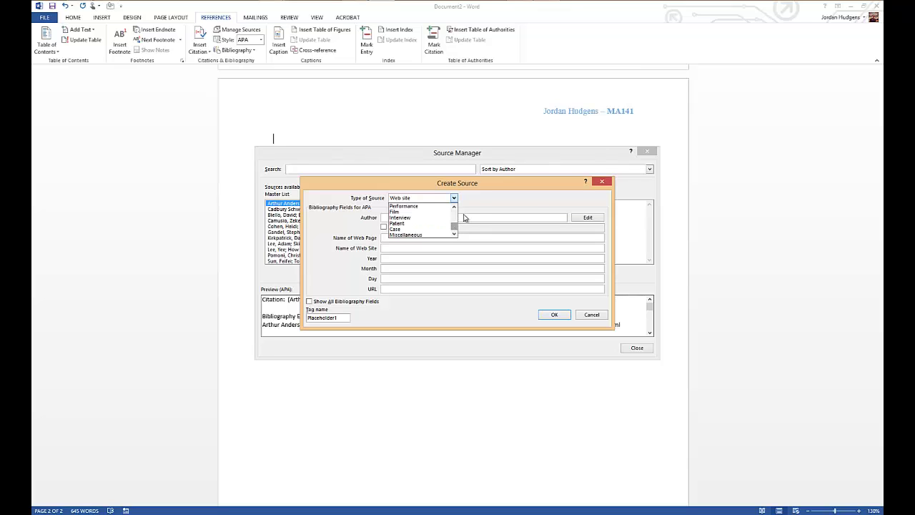
{"action": "left_click", "coordinate": [473, 211]}
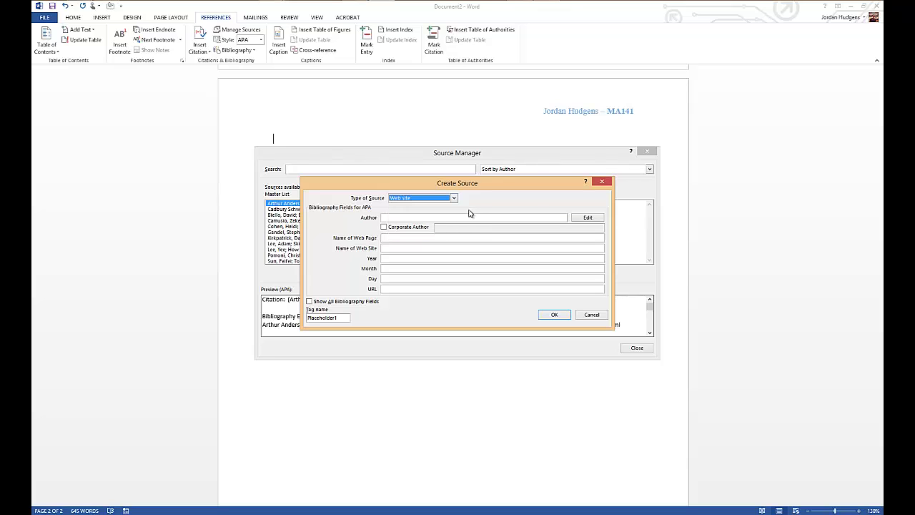
{"action": "left_click", "coordinate": [432, 217]}
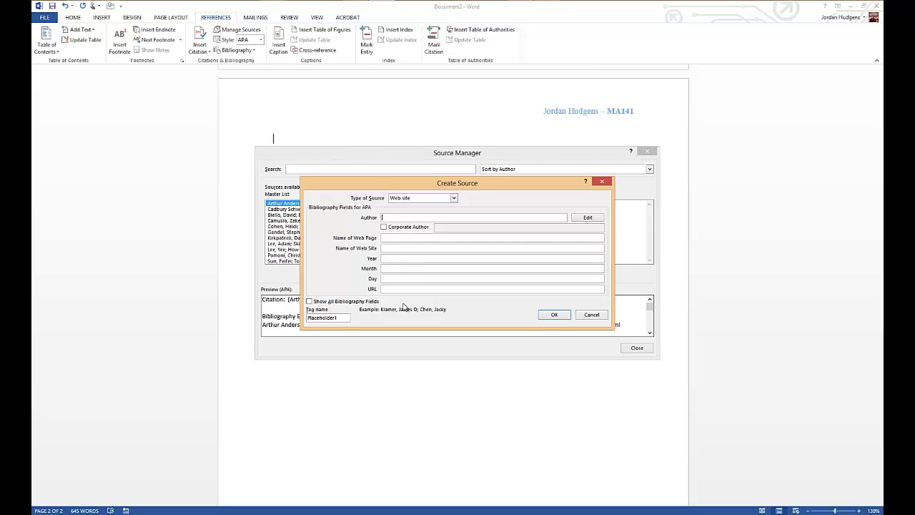
{"action": "left_click", "coordinate": [592, 319]}
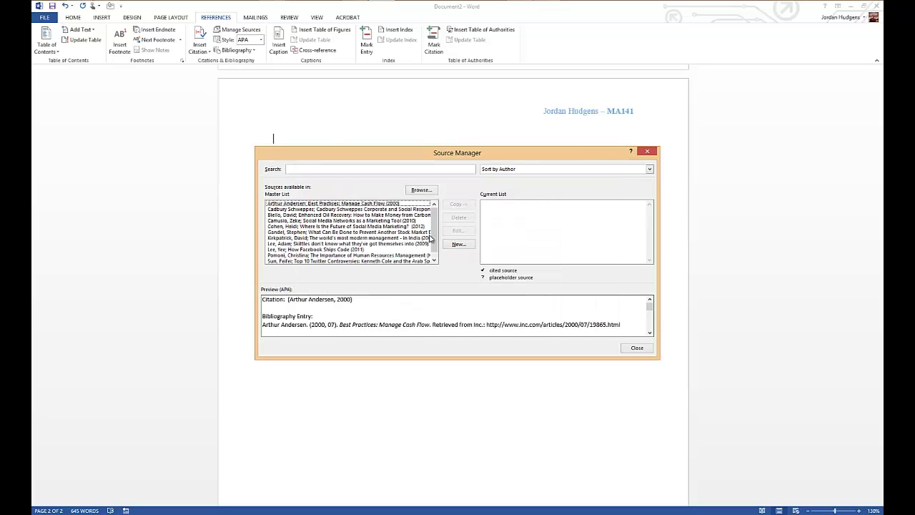
Step: Copy every source in the master list to the document's current list and close the source manager
{"action": "scroll", "coordinate": [434, 247], "scroll_direction": "down", "scroll_amount": 1}
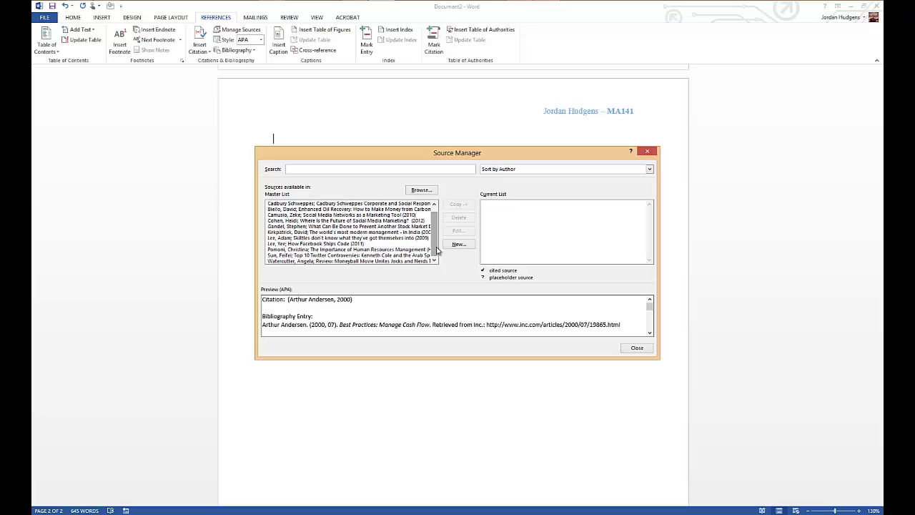
{"action": "scroll", "coordinate": [382, 207], "scroll_direction": "up", "scroll_amount": 1}
{"action": "left_click", "coordinate": [378, 204]}
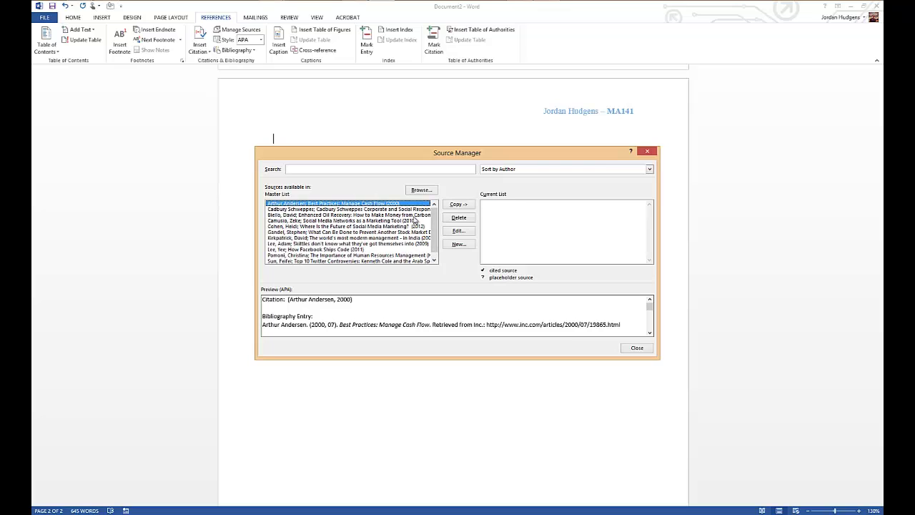
{"action": "scroll", "coordinate": [437, 261], "scroll_direction": "down", "scroll_amount": 1}
{"action": "left_click", "coordinate": [416, 261], "text": "shift"}
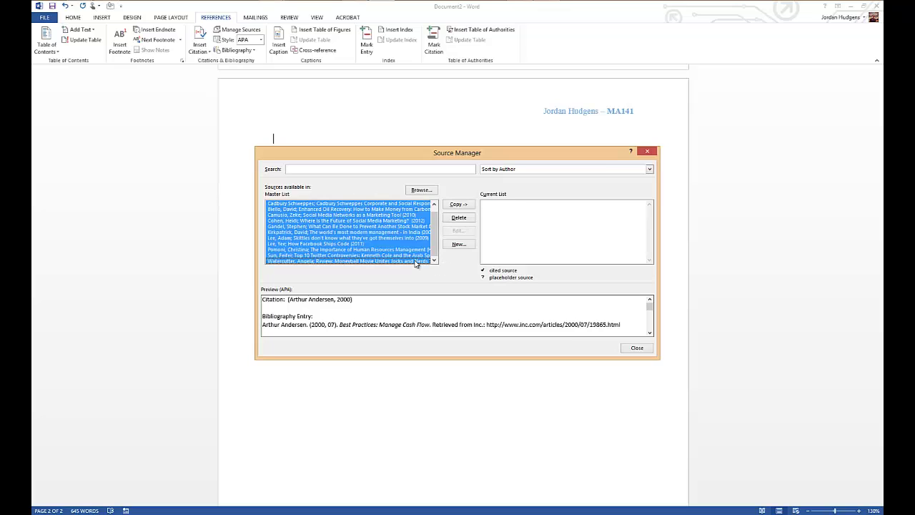
{"action": "left_click", "coordinate": [459, 205]}
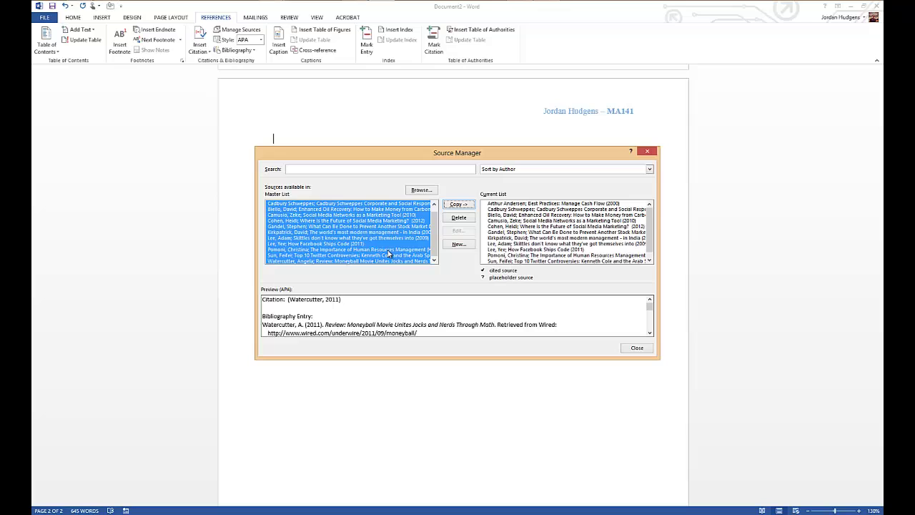
{"action": "left_click", "coordinate": [529, 232]}
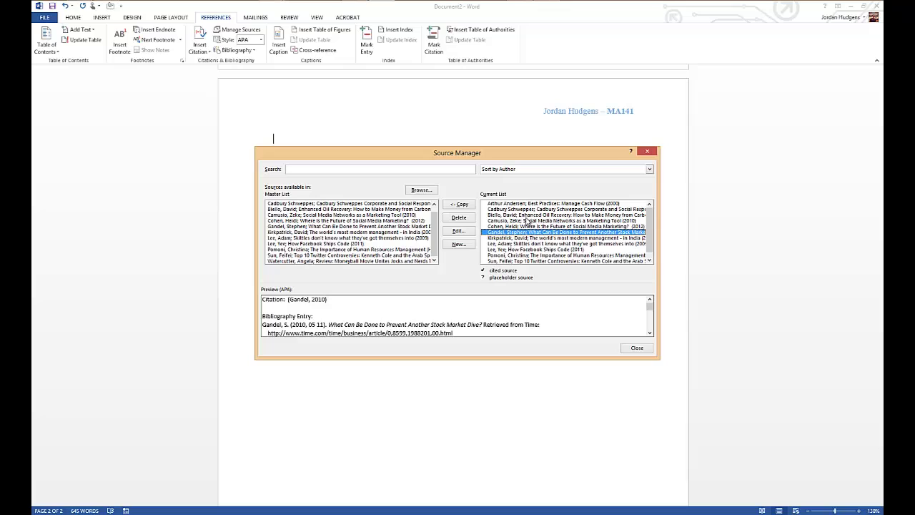
{"action": "left_click", "coordinate": [636, 349]}
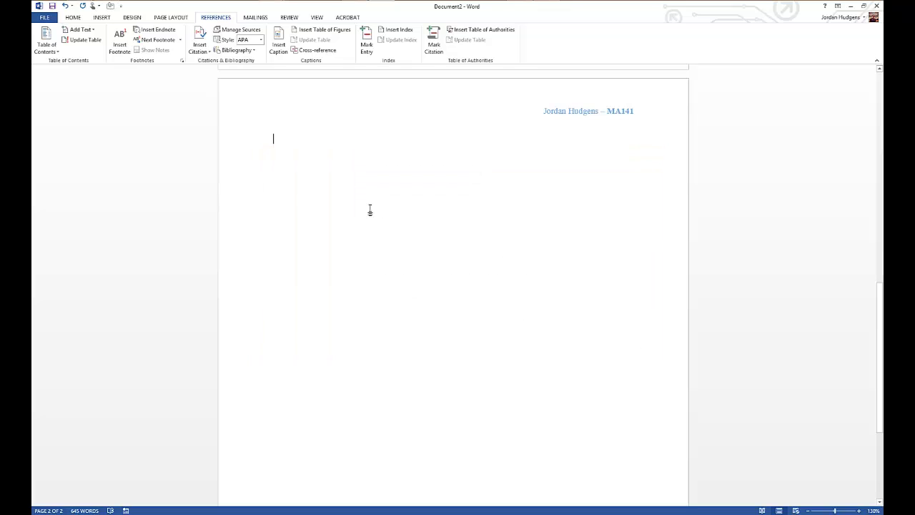
Step: Set the citation style to APA Sixth Edition and insert the built-in References bibliography on the blank second page
{"action": "left_click", "coordinate": [262, 42]}
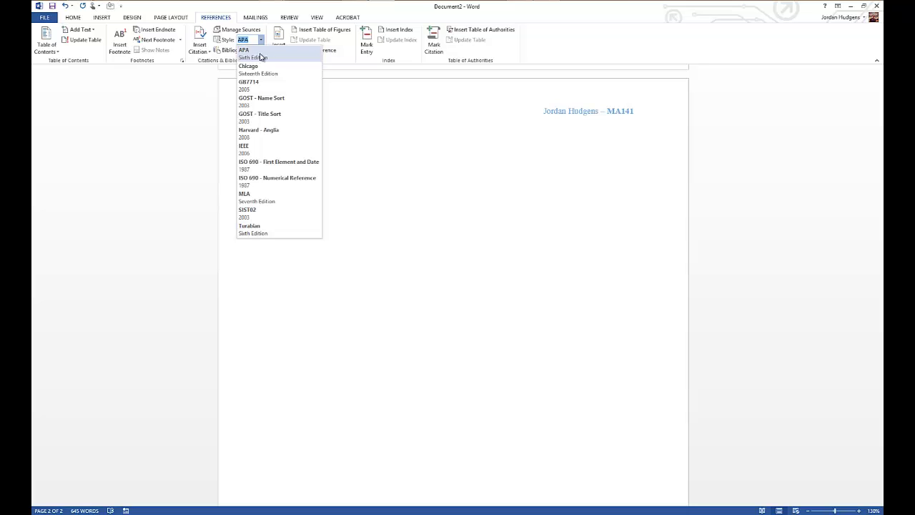
{"action": "left_click", "coordinate": [261, 56]}
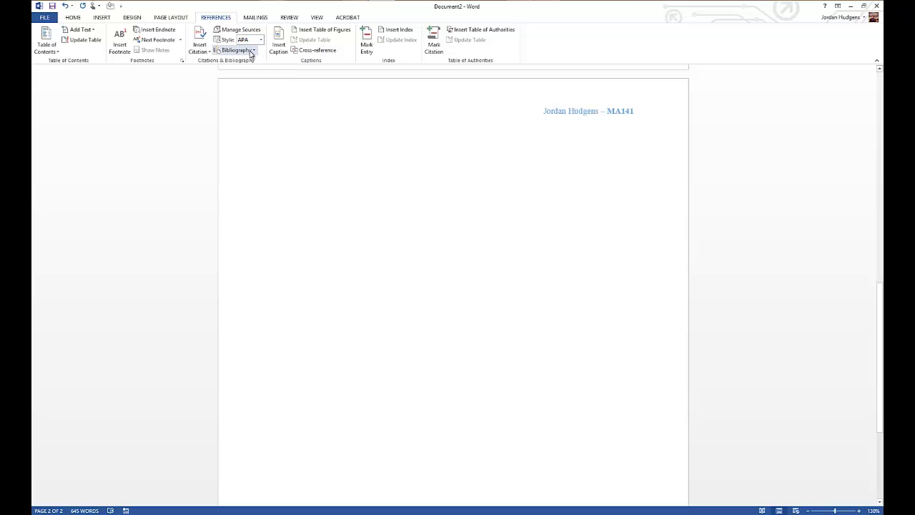
{"action": "left_click", "coordinate": [250, 51]}
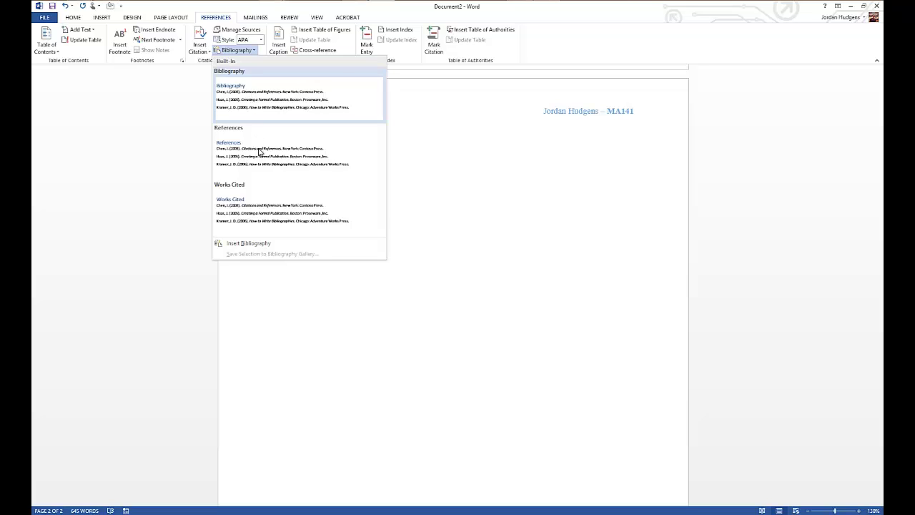
{"action": "left_click", "coordinate": [264, 165]}
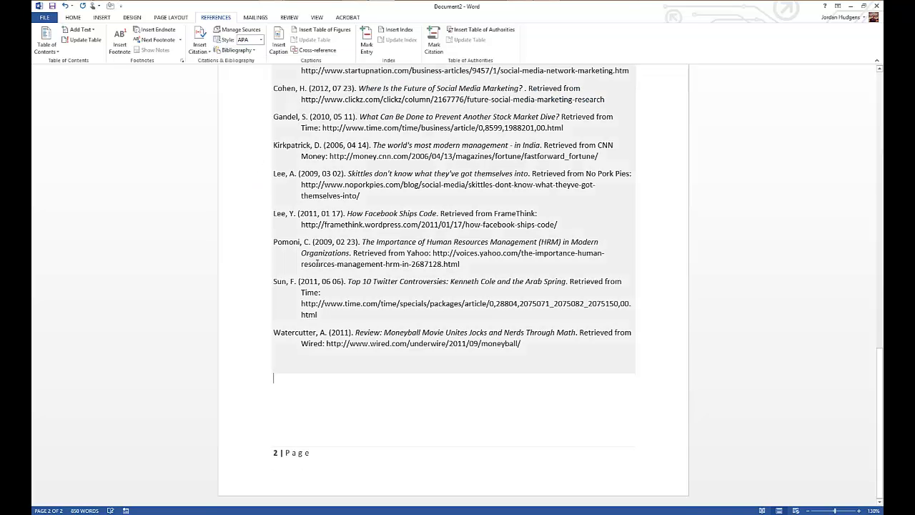
{"action": "scroll", "coordinate": [318, 264], "scroll_direction": "up", "scroll_amount": 5}
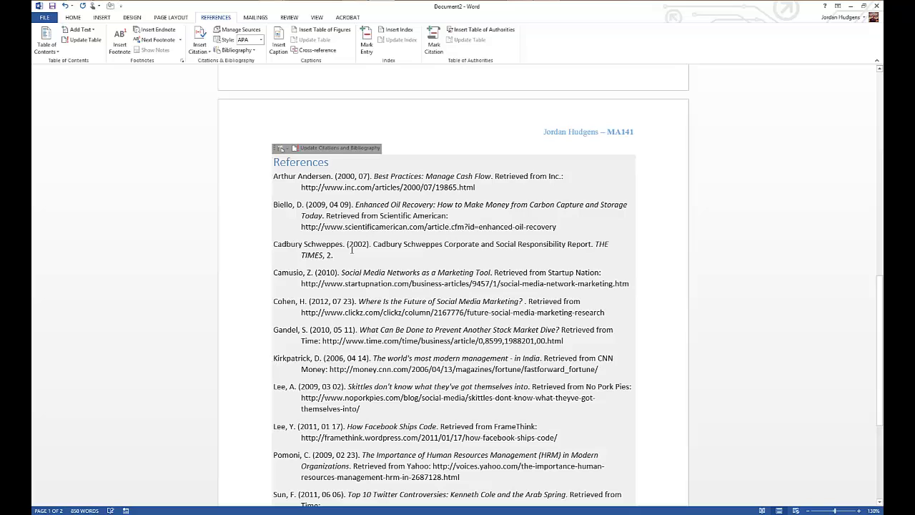
{"action": "key", "text": "F9"}
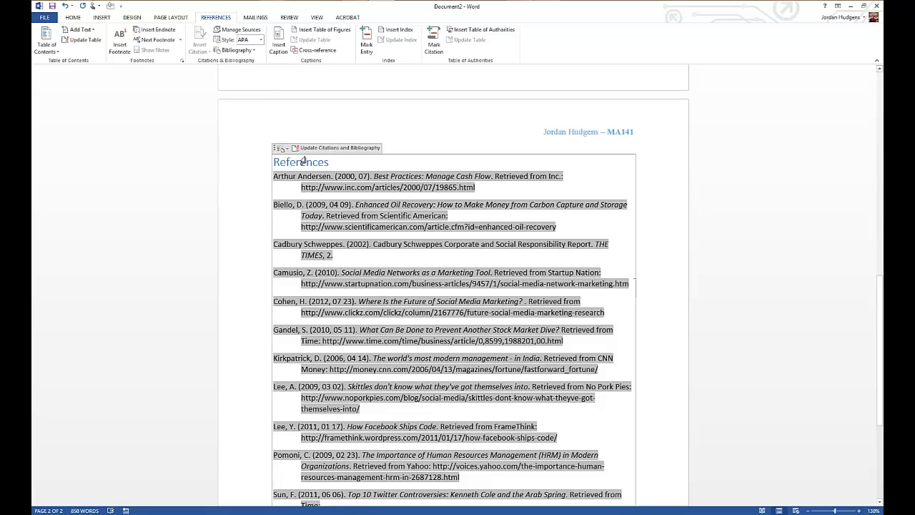
{"action": "double_click", "coordinate": [236, 166]}
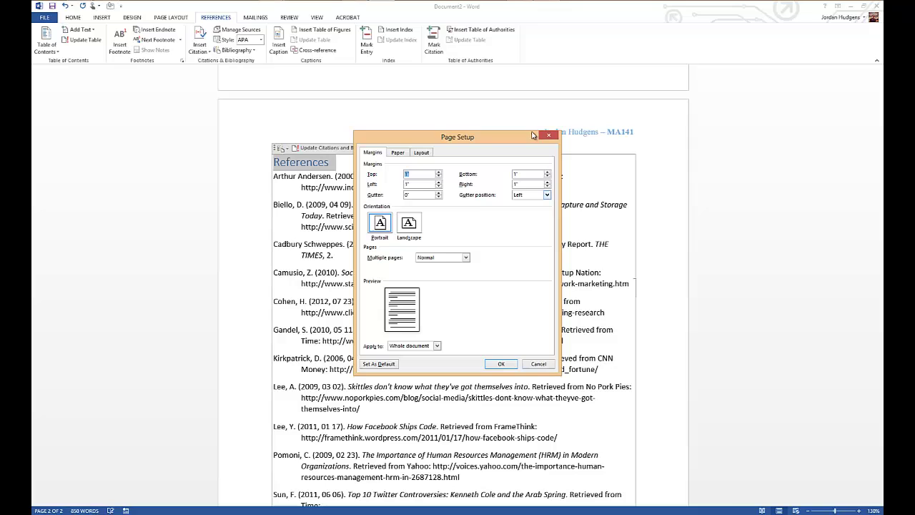
{"action": "left_click", "coordinate": [548, 135]}
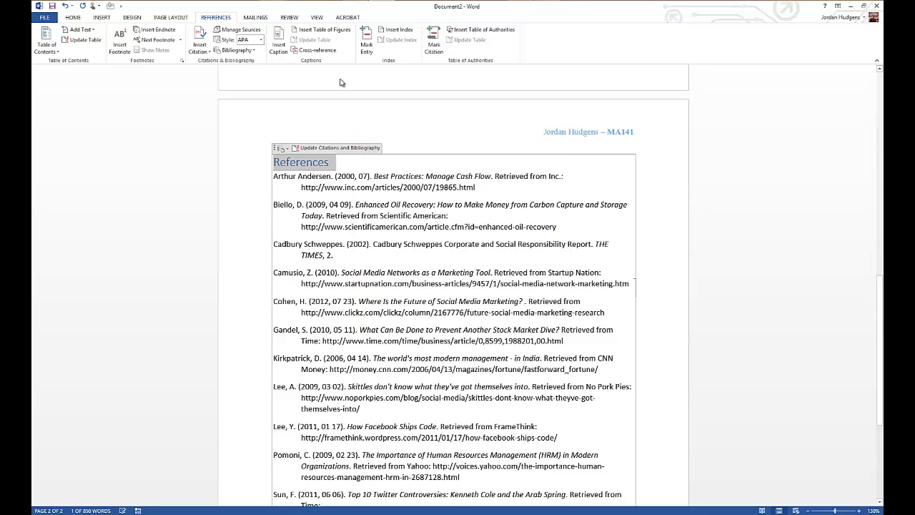
Step: Review the placement of the References section after the body text and the formatting of its entries
{"action": "scroll", "coordinate": [342, 82], "scroll_direction": "up", "scroll_amount": 4}
{"action": "scroll", "coordinate": [342, 126], "scroll_direction": "up", "scroll_amount": 20}
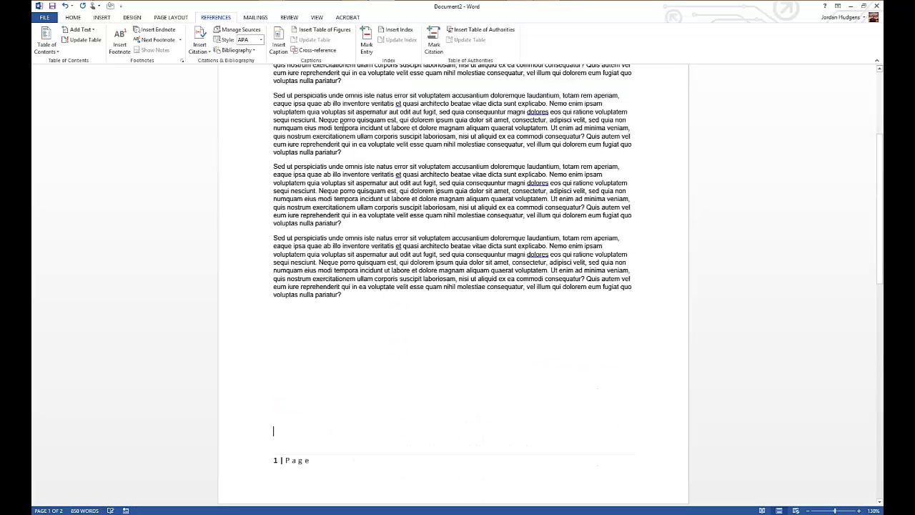
{"action": "scroll", "coordinate": [343, 128], "scroll_direction": "down", "scroll_amount": 15}
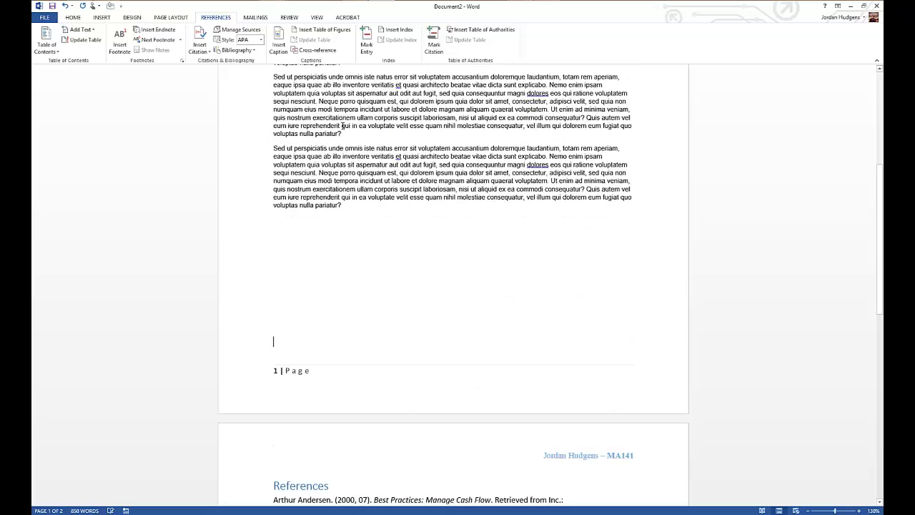
{"action": "scroll", "coordinate": [343, 129], "scroll_direction": "down", "scroll_amount": 6}
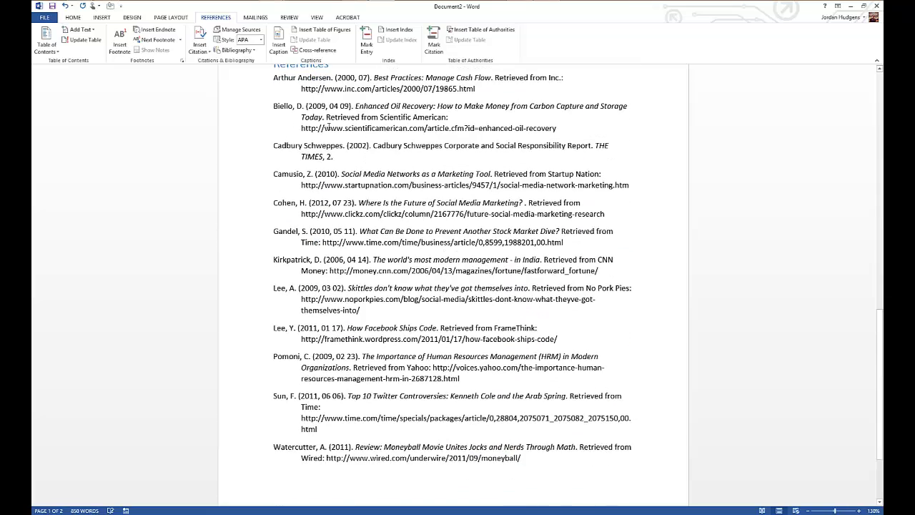
{"action": "scroll", "coordinate": [213, 108], "scroll_direction": "up", "scroll_amount": 1}
{"action": "mouse_move", "coordinate": [217, 118]}
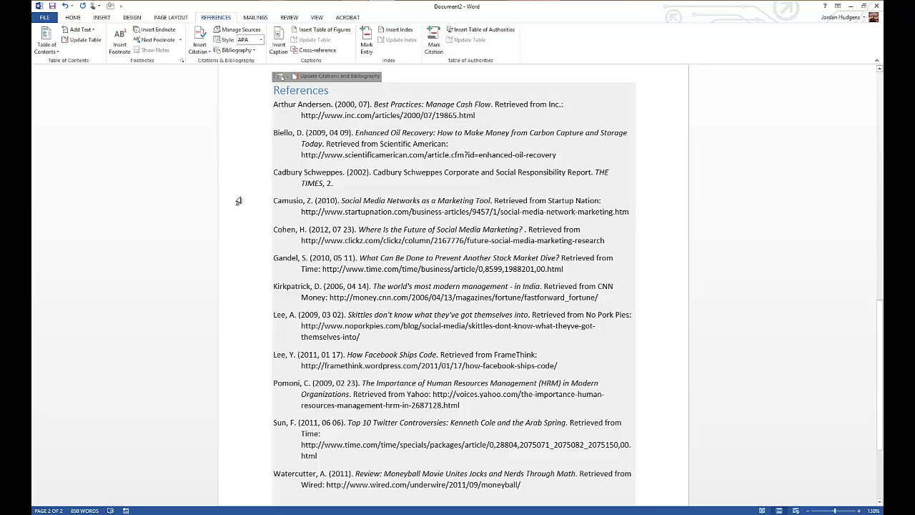
{"action": "scroll", "coordinate": [238, 201], "scroll_direction": "down", "scroll_amount": 2}
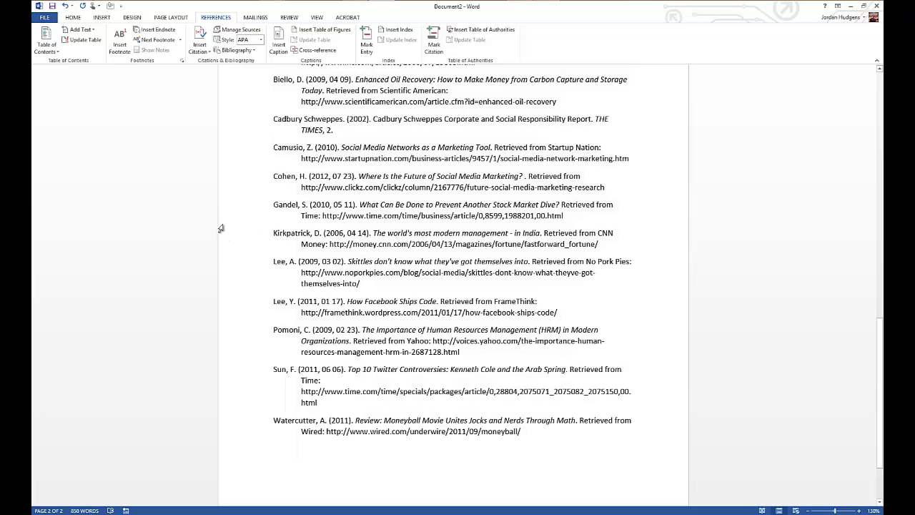
{"action": "scroll", "coordinate": [224, 238], "scroll_direction": "up", "scroll_amount": 2}
{"action": "scroll", "coordinate": [221, 226], "scroll_direction": "up", "scroll_amount": 1}
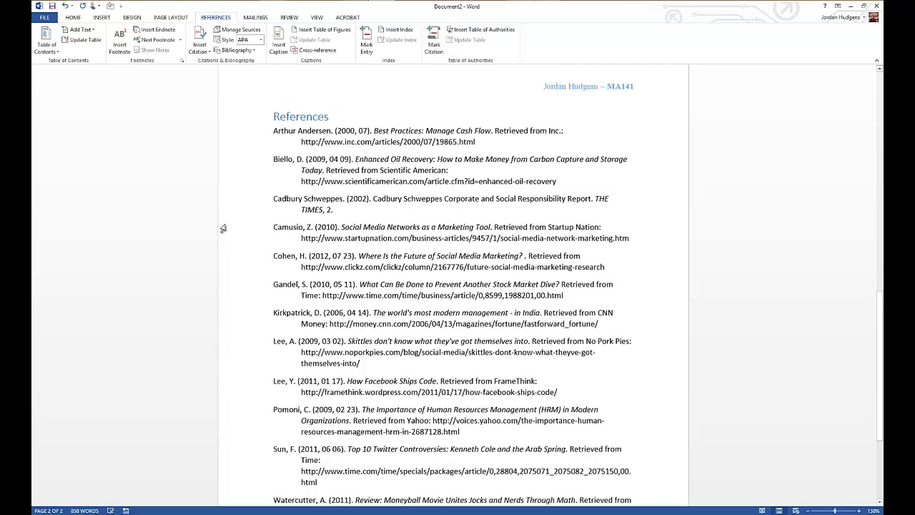